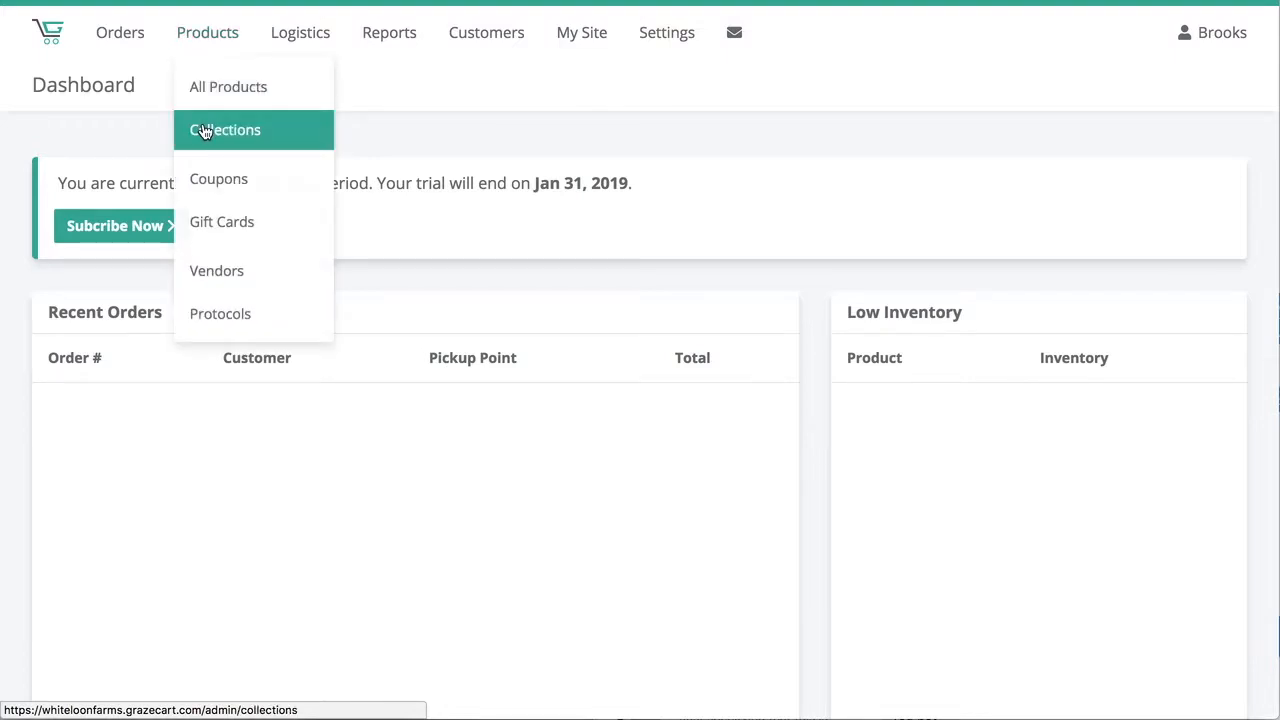
Create a product collection named Pastured Lamb with Show in Store Menu turned off.
{"action": "left_click", "coordinate": [202, 129]}
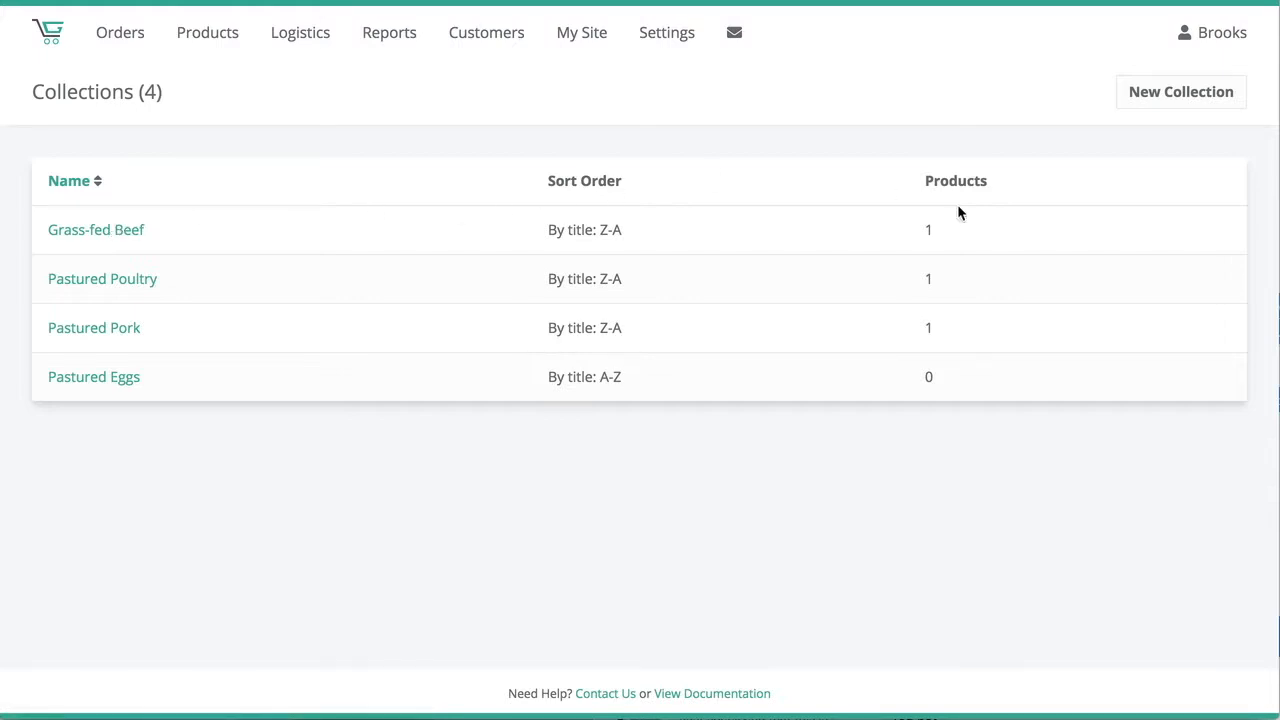
{"action": "left_click", "coordinate": [1158, 107]}
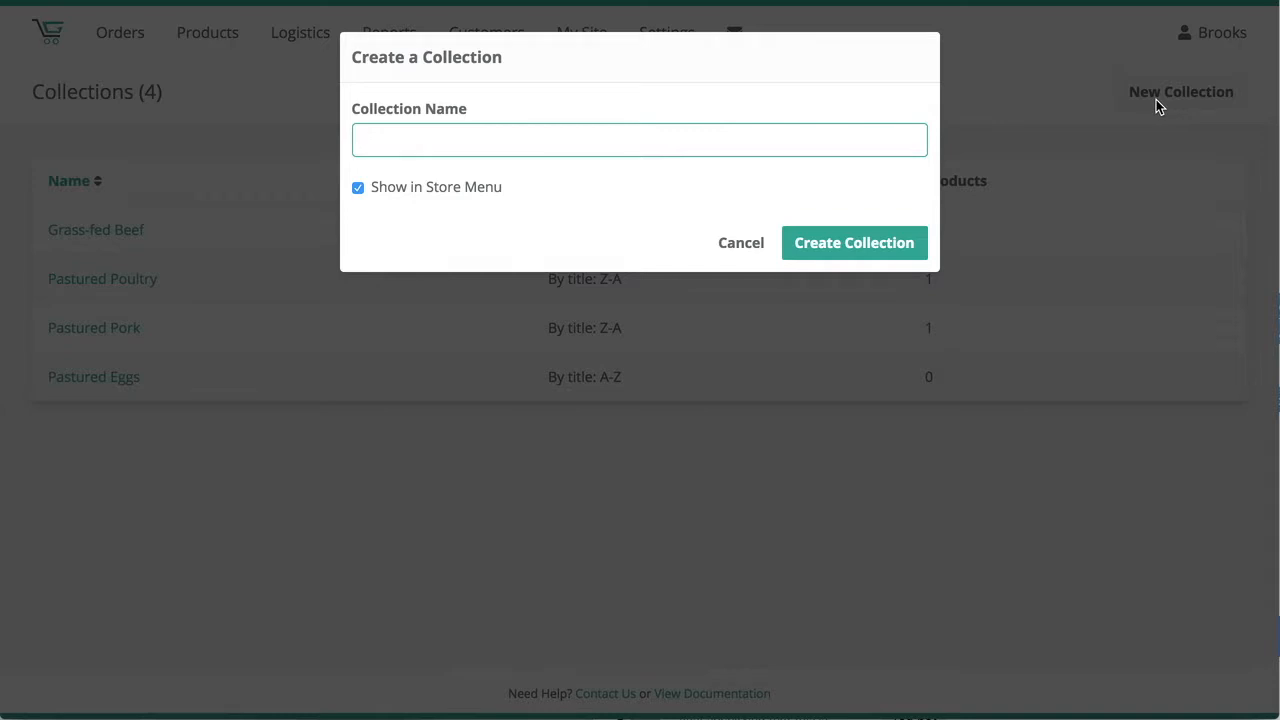
{"action": "type", "text": "L"}
{"action": "key", "text": "BackSpace"}
{"action": "type", "text": "Pastured "}
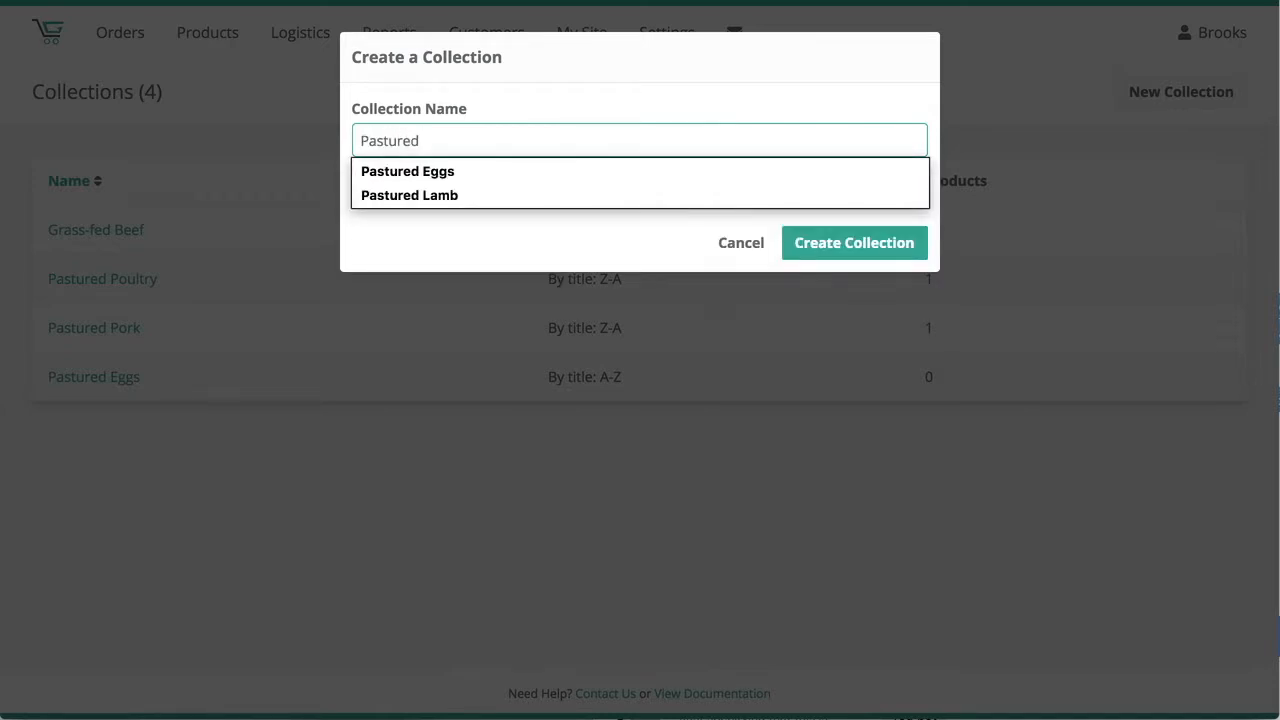
{"action": "type", "text": "Lamb"}
{"action": "left_click", "coordinate": [901, 171]}
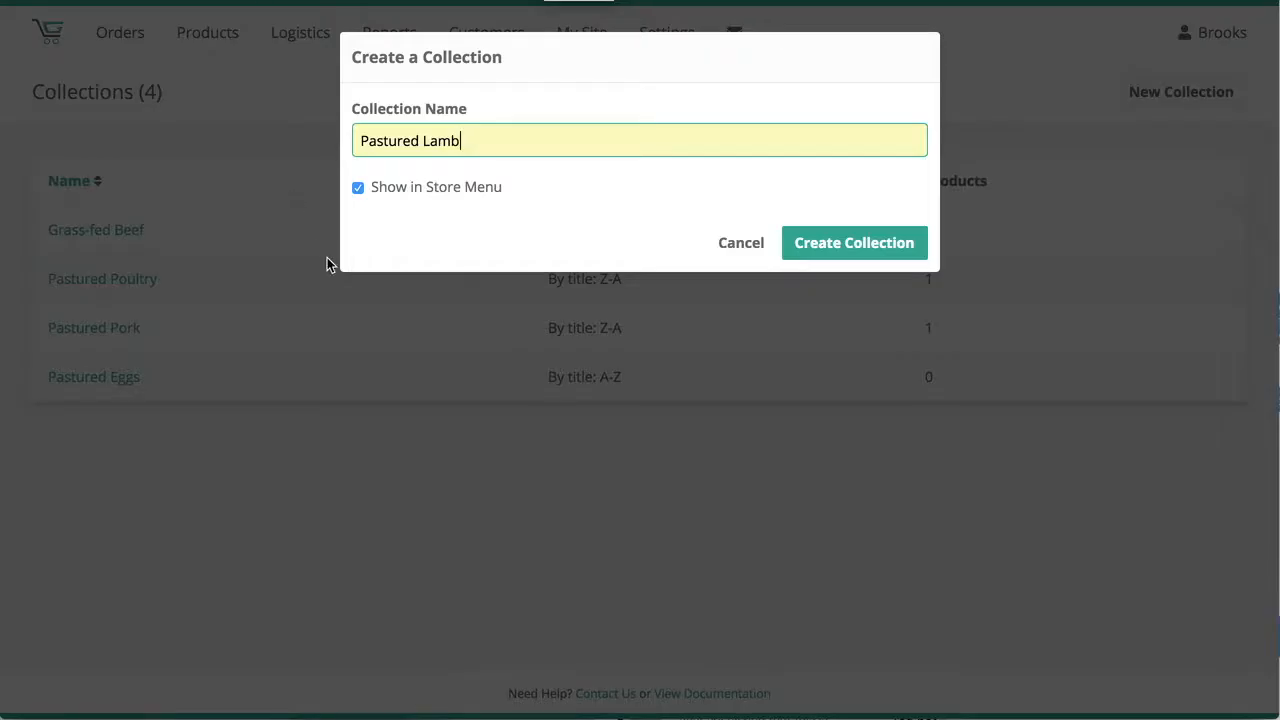
{"action": "left_click", "coordinate": [429, 194]}
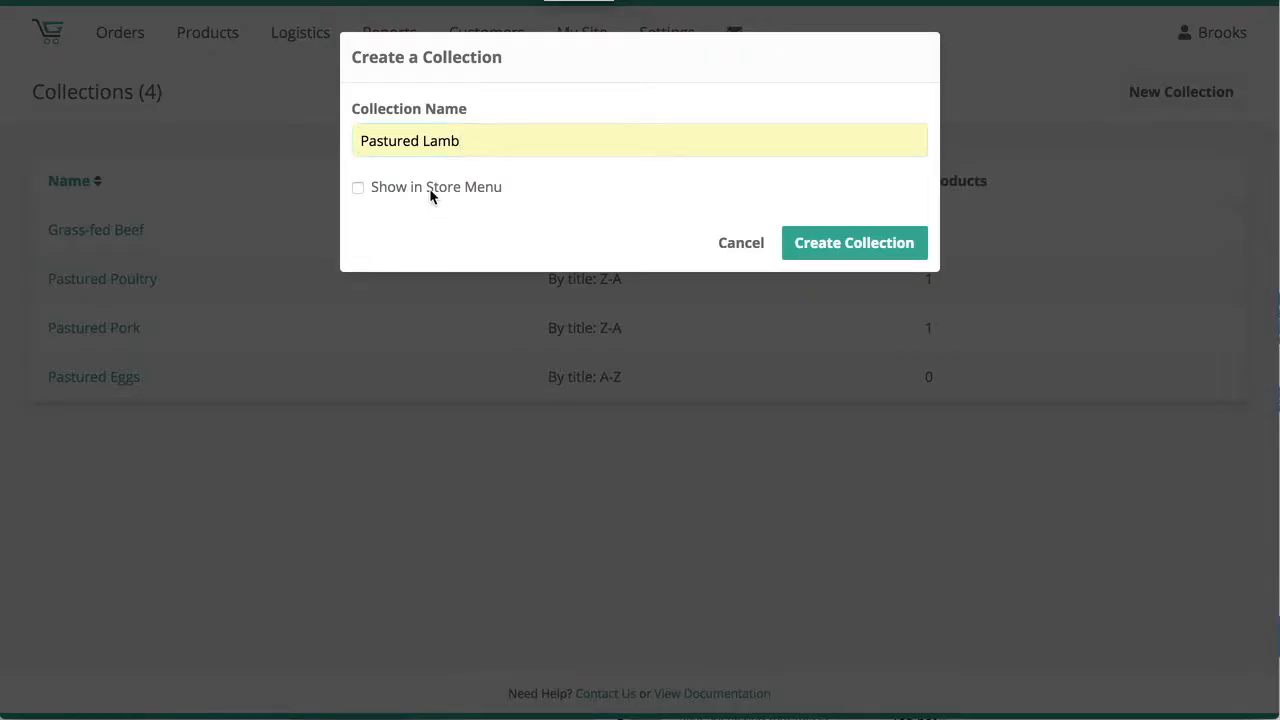
{"action": "left_click", "coordinate": [849, 244]}
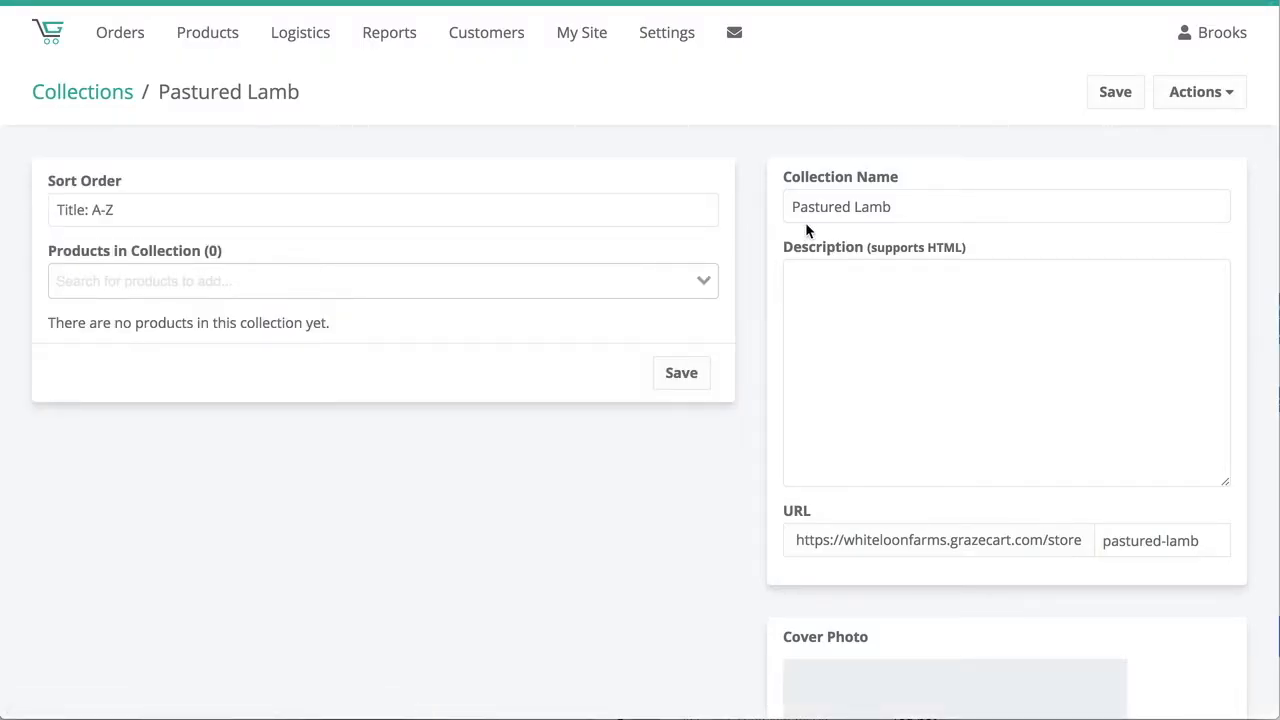
Examine the new collection's available actions and its name and description fields.
{"action": "left_click", "coordinate": [1223, 100]}
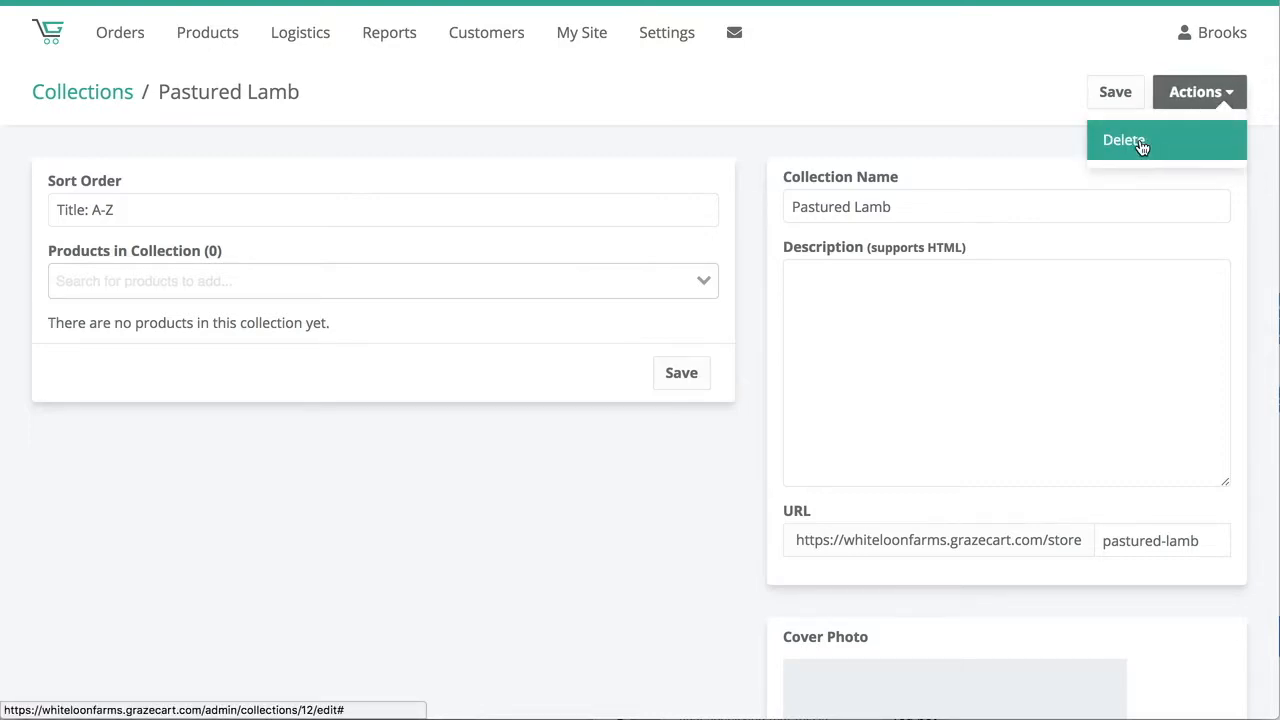
{"action": "left_click", "coordinate": [847, 131]}
{"action": "left_click", "coordinate": [903, 211]}
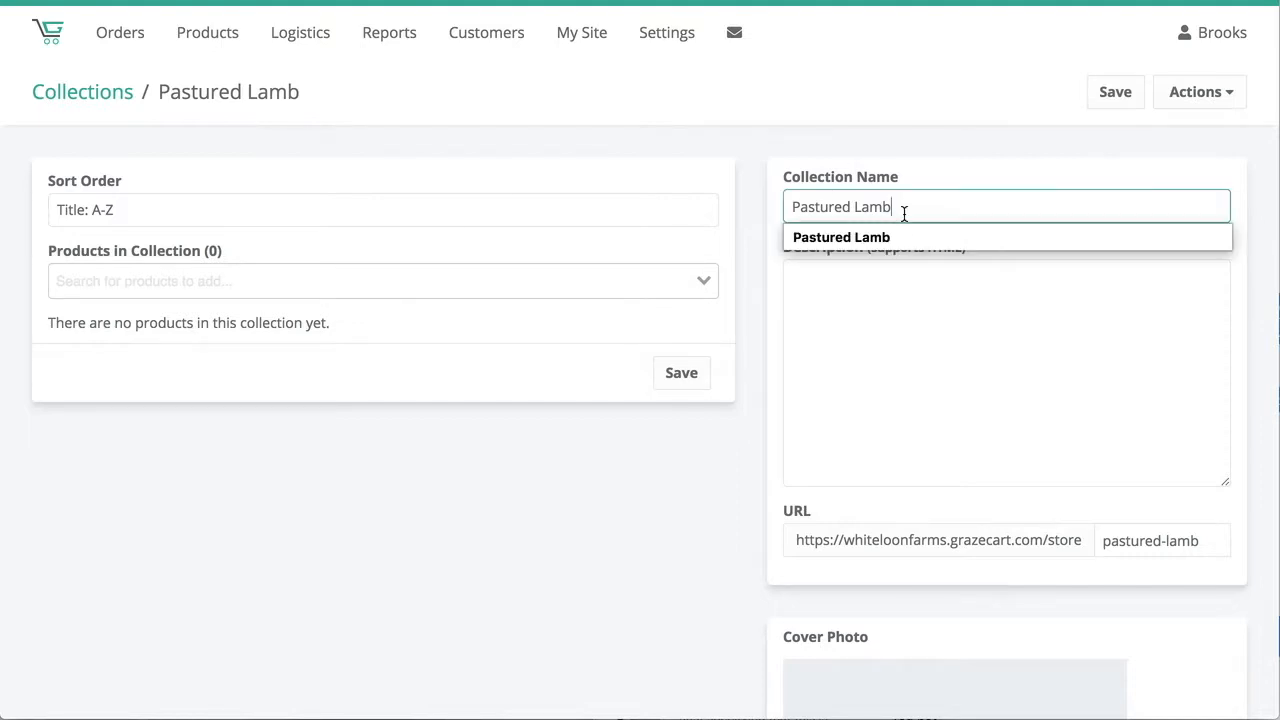
{"action": "left_click", "coordinate": [846, 312]}
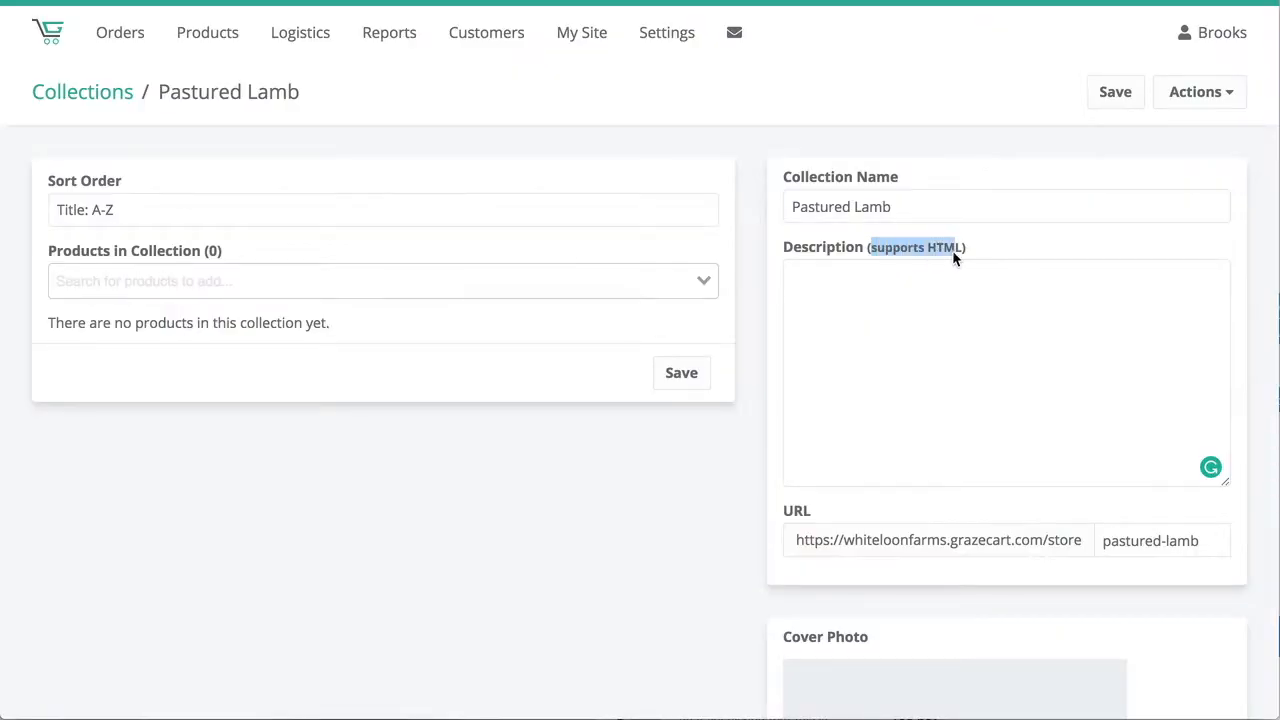
{"action": "left_click_drag", "start_coordinate": [953, 255], "coordinate": [960, 251]}
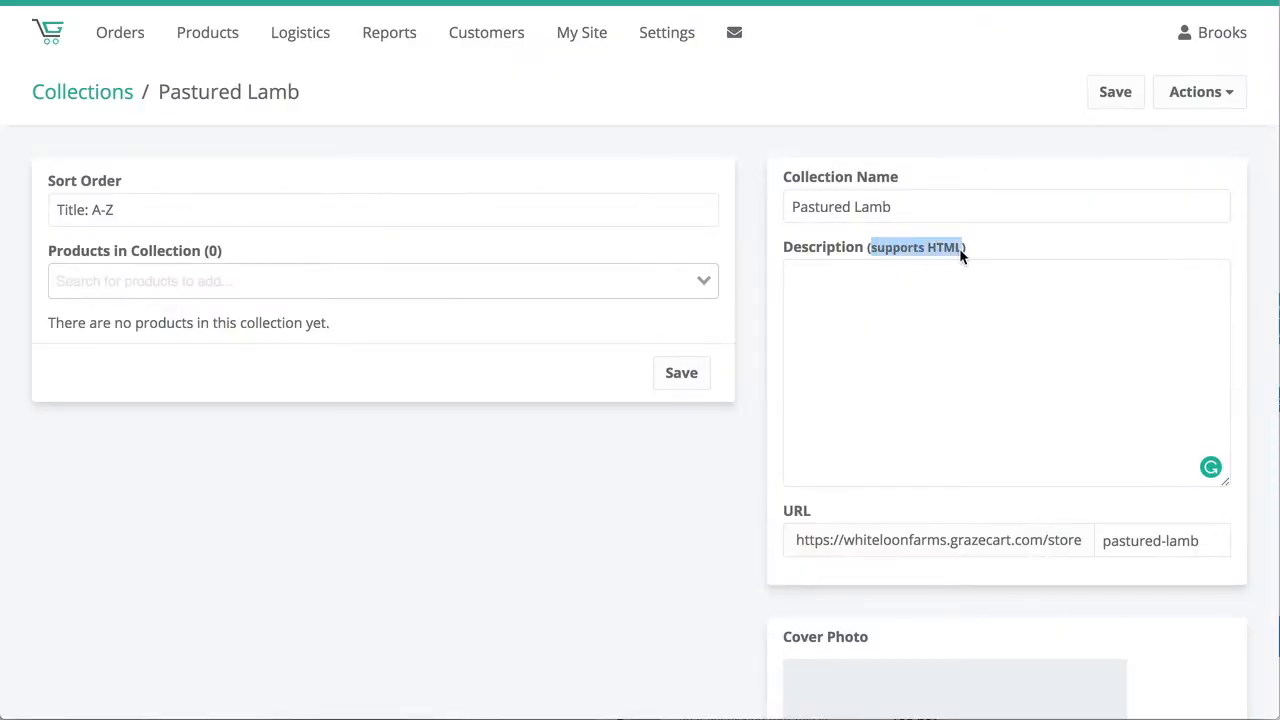
{"action": "left_click", "coordinate": [883, 316]}
{"action": "scroll", "coordinate": [831, 457], "scroll_direction": "down", "scroll_amount": 3}
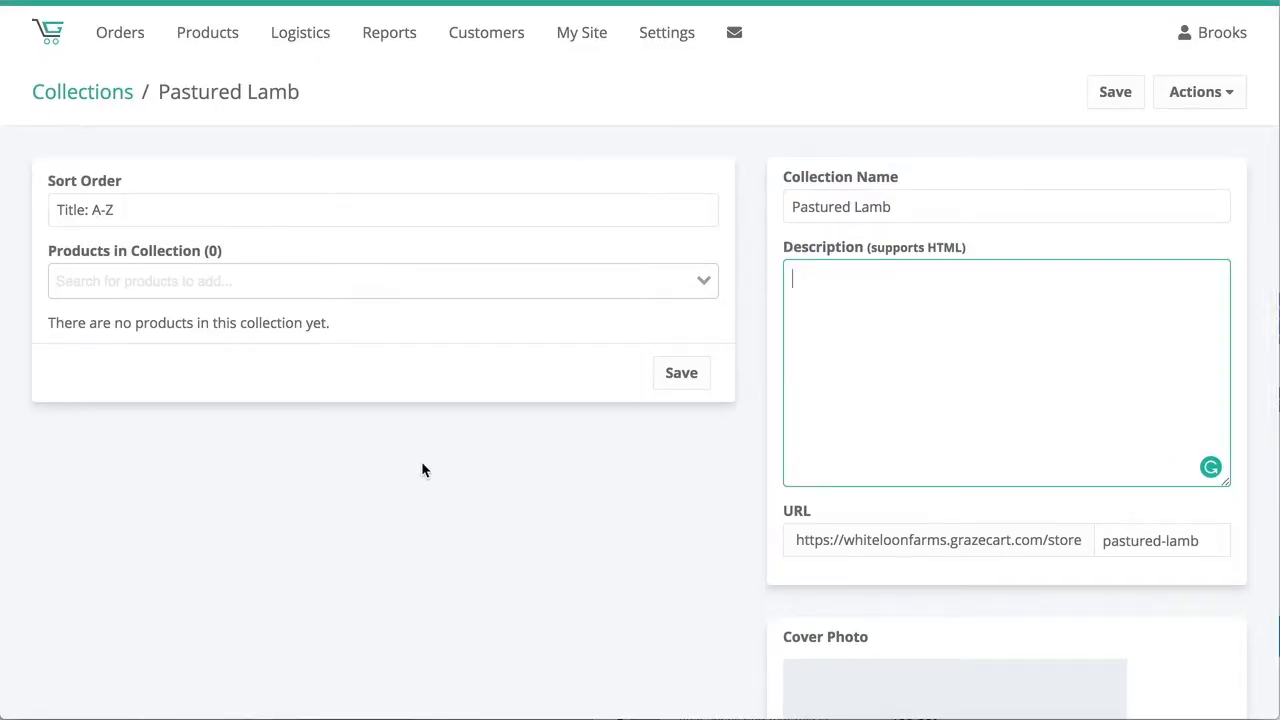
Add the product Dozen Large Eggs (Sample) to the Pastured Lamb collection.
{"action": "left_click", "coordinate": [360, 289]}
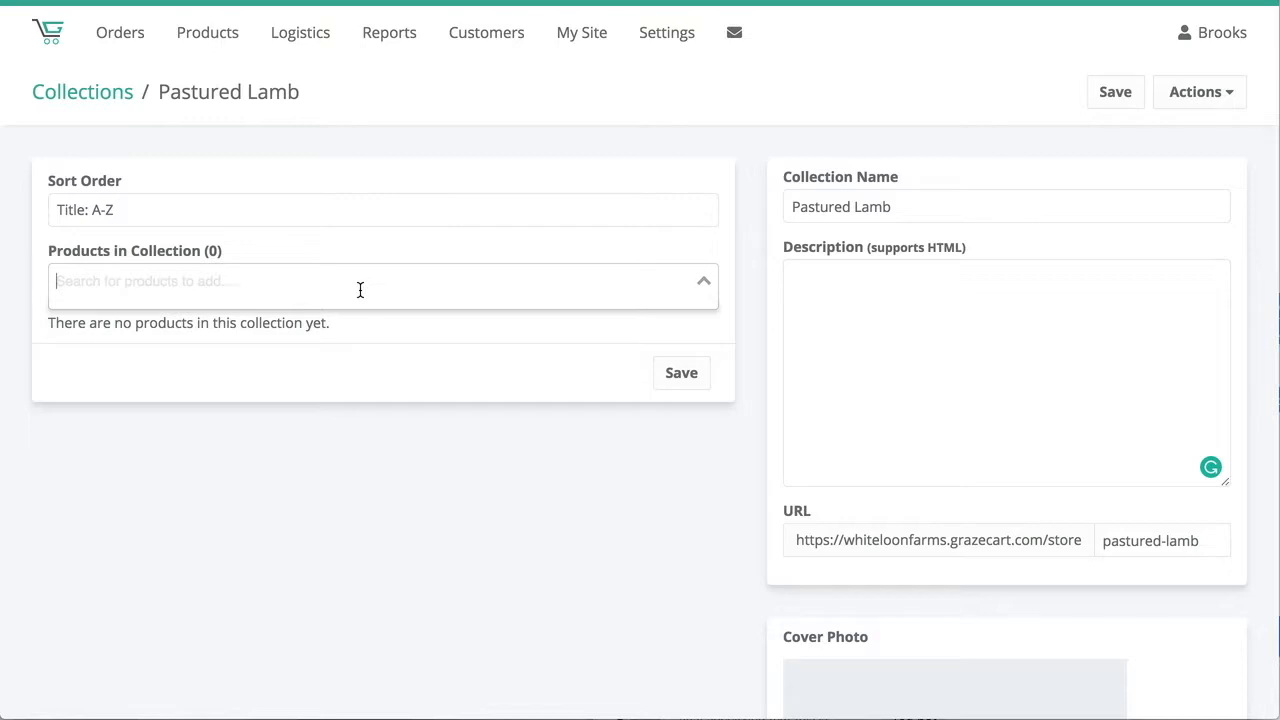
{"action": "type", "text": "pas"}
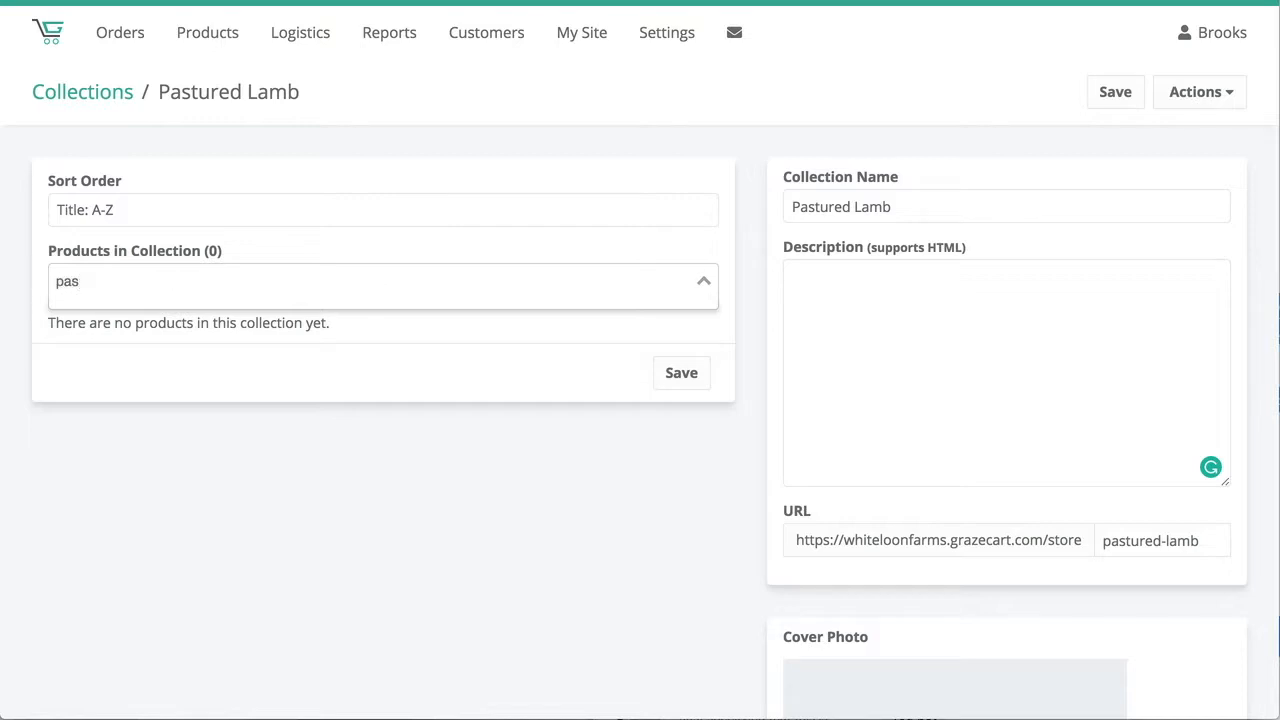
{"action": "key", "text": "BackSpace"}
{"action": "key", "text": "BackSpace"}
{"action": "key", "text": "BackSpace"}
{"action": "type", "text": "sg"}
{"action": "key", "text": "BackSpace"}
{"action": "key", "text": "BackSpace"}
{"action": "type", "text": "egg"}
{"action": "left_click", "coordinate": [217, 322]}
Add Pork Chop (Sample) to the Pastured Lamb collection and save the product list.
{"action": "left_click", "coordinate": [250, 282]}
{"action": "type", "text": "pastu"}
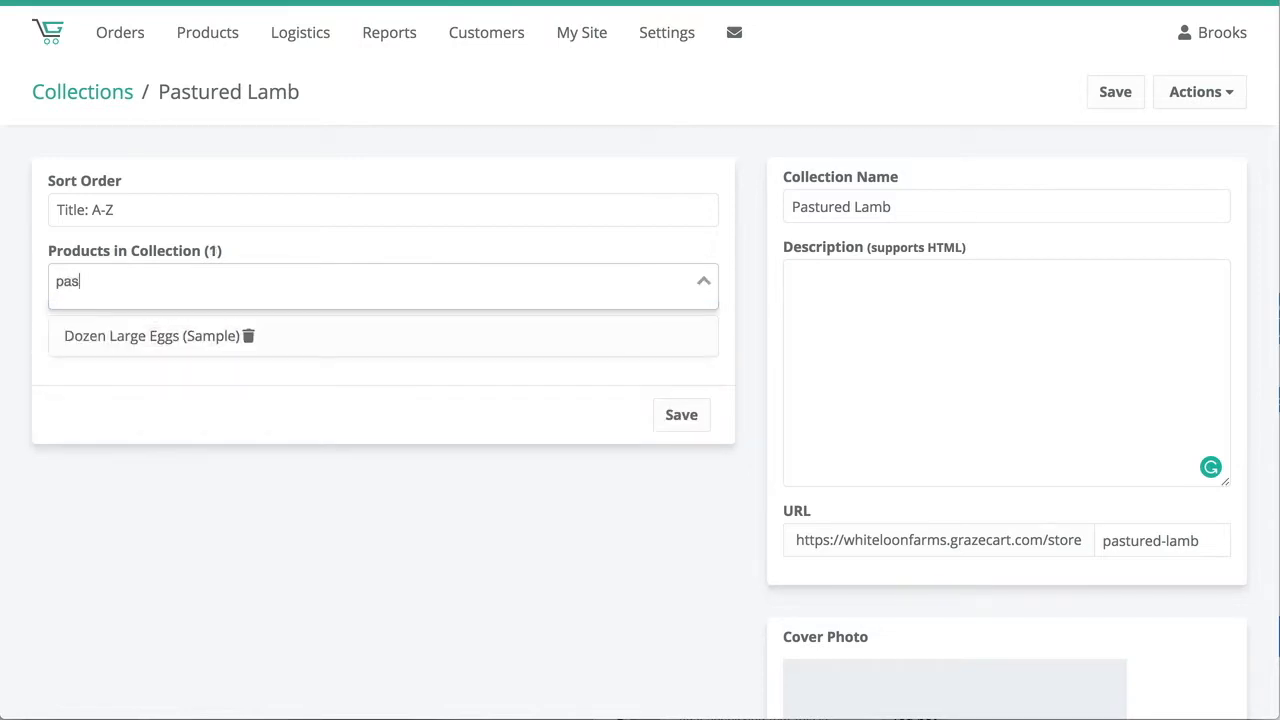
{"action": "key", "text": "BackSpace"}
{"action": "key", "text": "BackSpace"}
{"action": "key", "text": "BackSpace"}
{"action": "key", "text": "BackSpace"}
{"action": "key", "text": "BackSpace"}
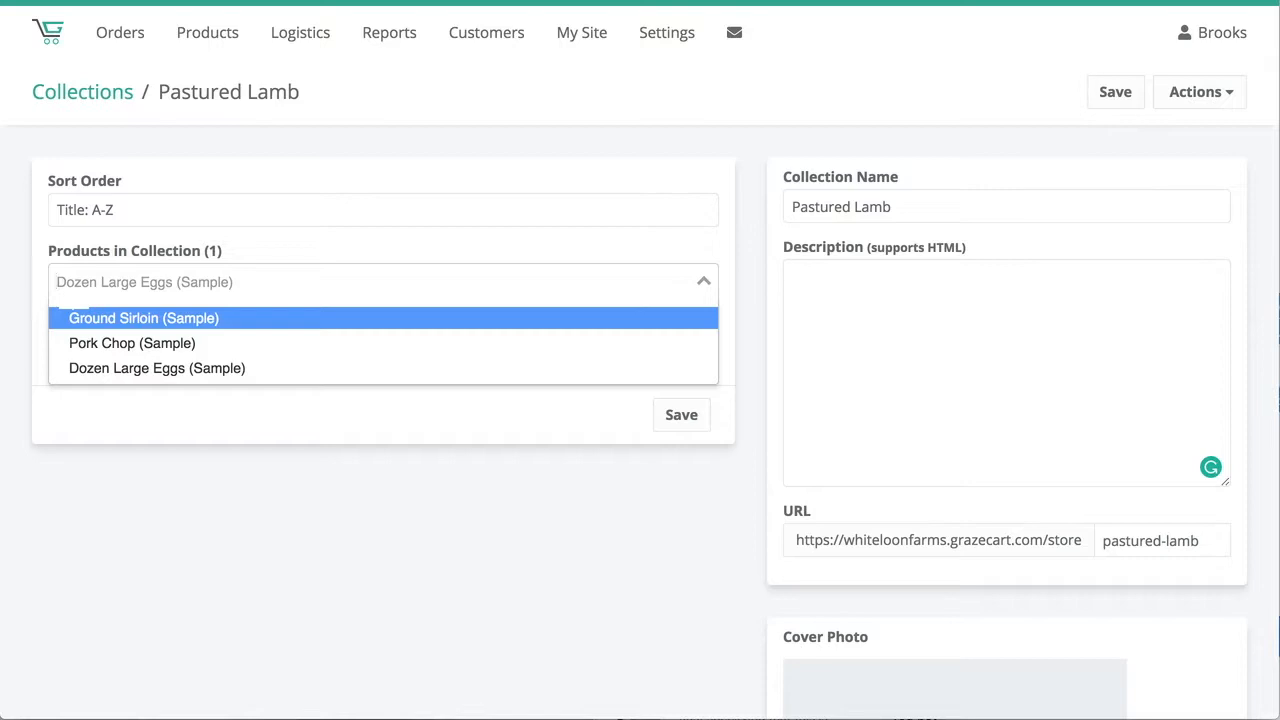
{"action": "left_click", "coordinate": [143, 348]}
{"action": "left_click", "coordinate": [681, 474]}
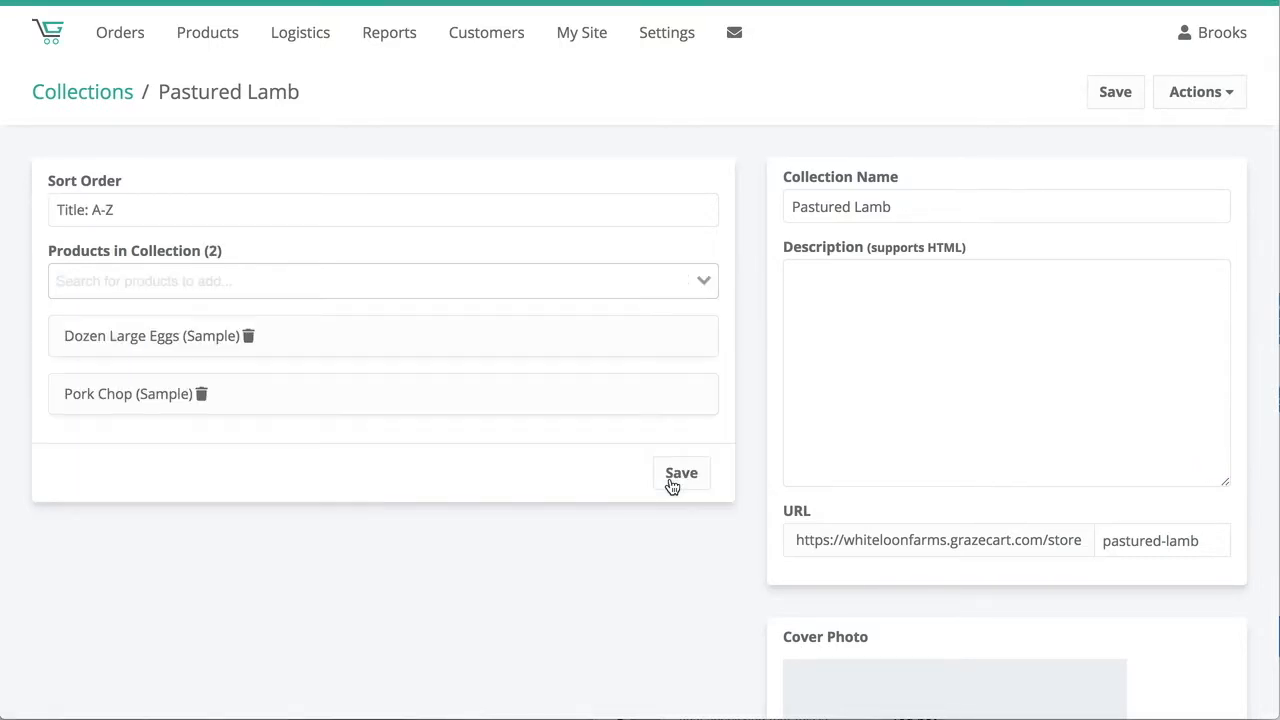
Set the collection's sort order to Custom Sort, move Dozen Large Eggs below Pork Chop, and save.
{"action": "left_click", "coordinate": [137, 214]}
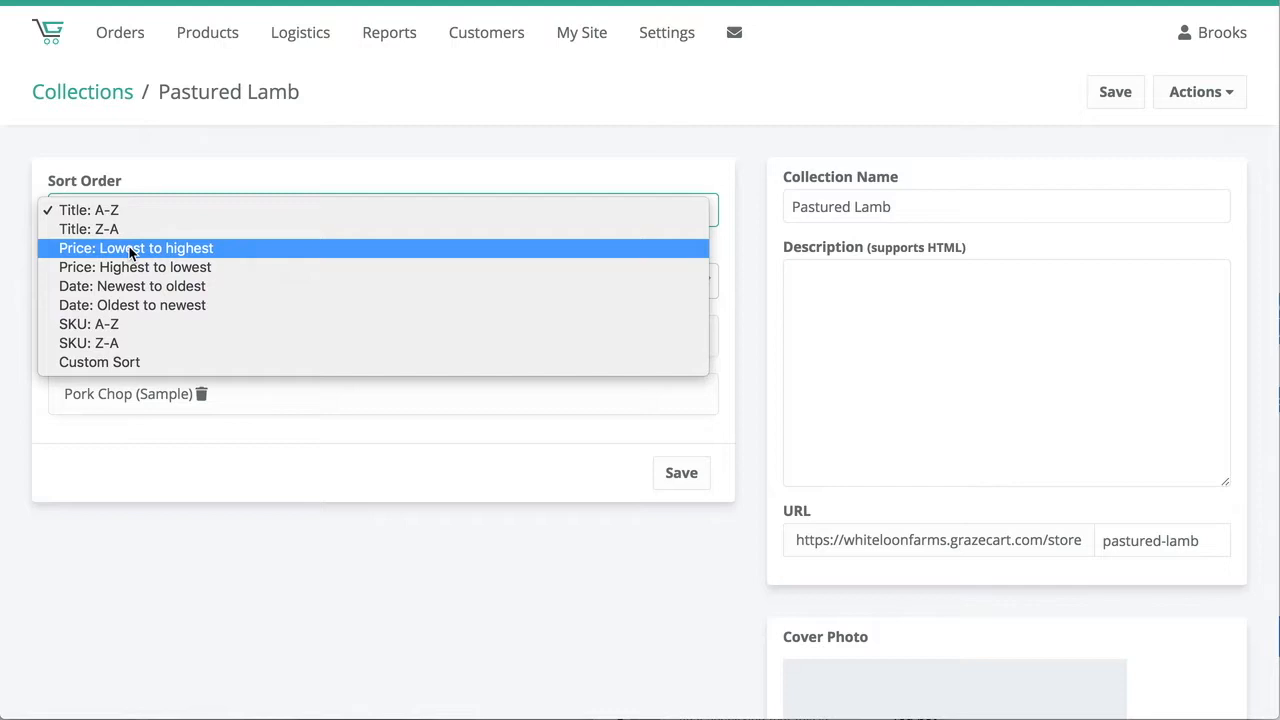
{"action": "left_click", "coordinate": [115, 362]}
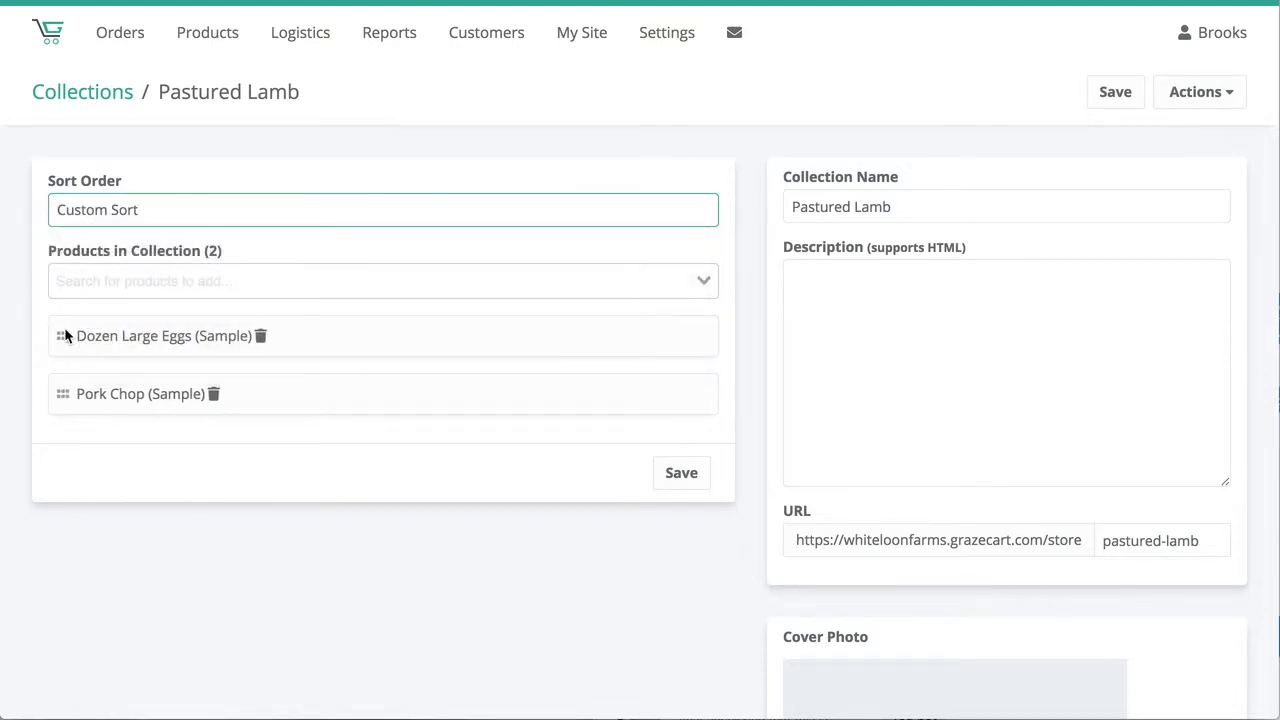
{"action": "left_click_drag", "start_coordinate": [63, 336], "coordinate": [70, 395]}
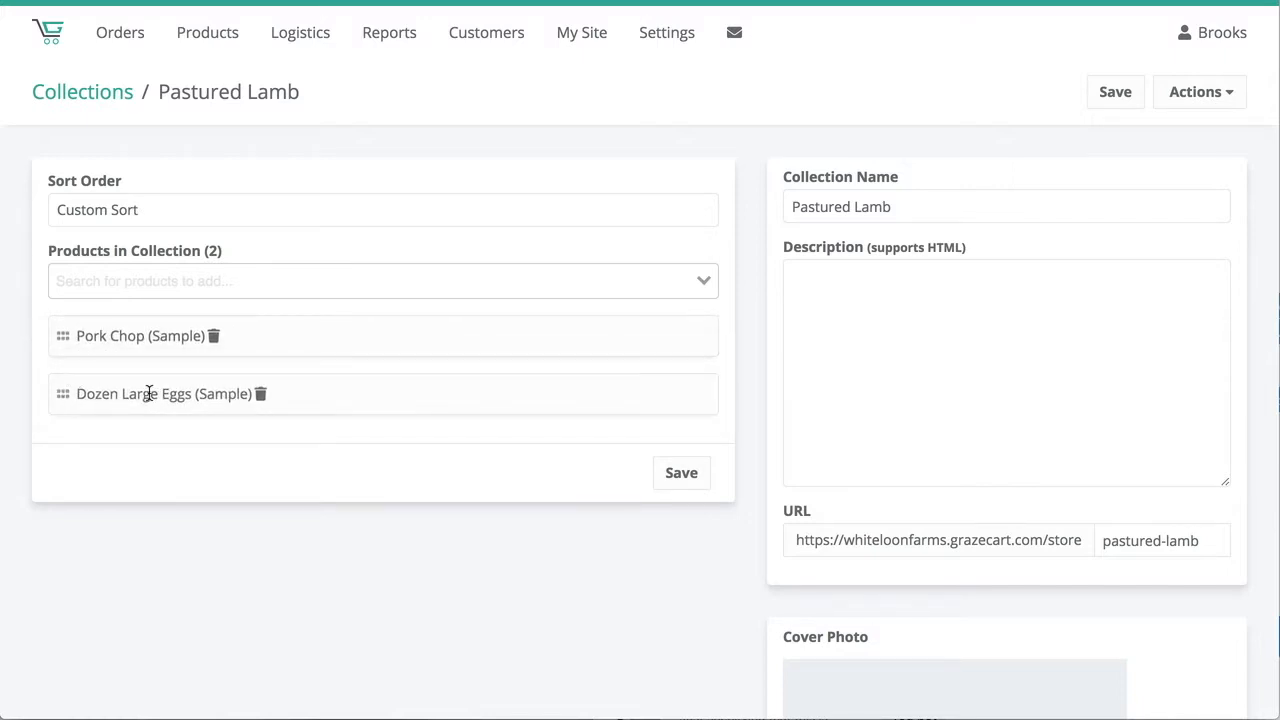
{"action": "left_click", "coordinate": [690, 480]}
Check the category list on the storefront and return to save the Pastured Lamb collection.
{"action": "left_click", "coordinate": [410, 1]}
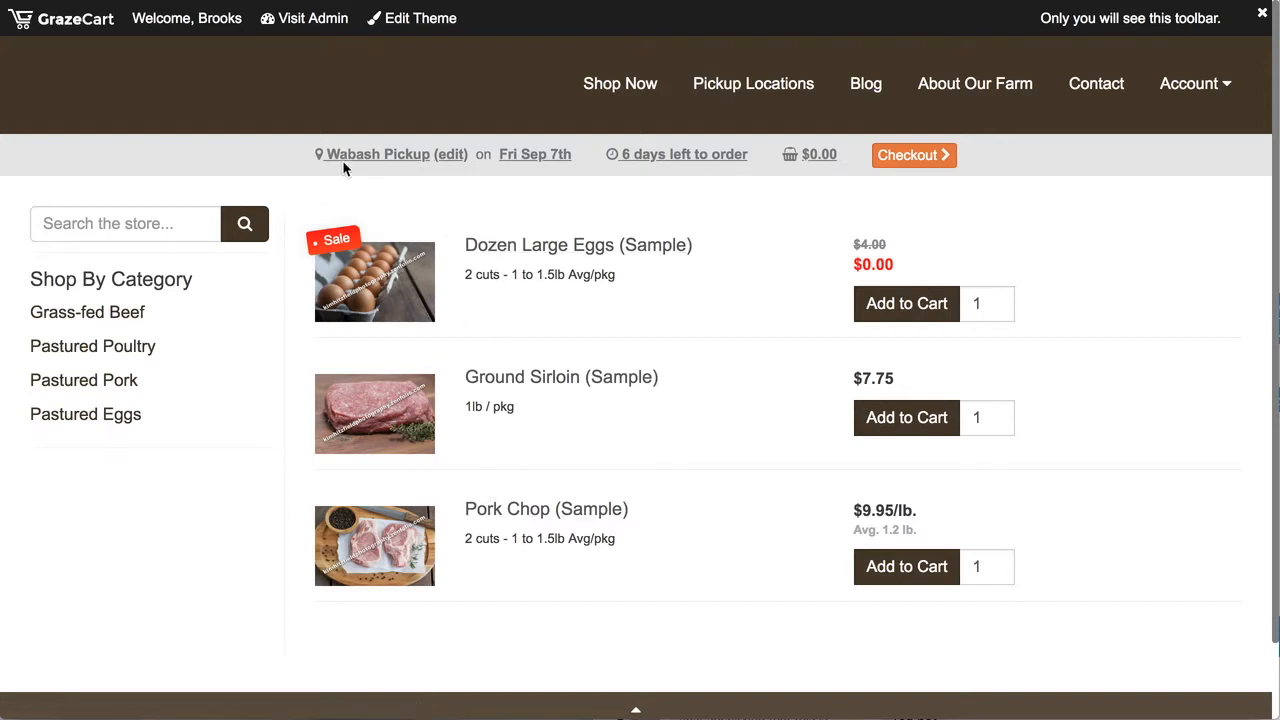
{"action": "left_click", "coordinate": [250, 1]}
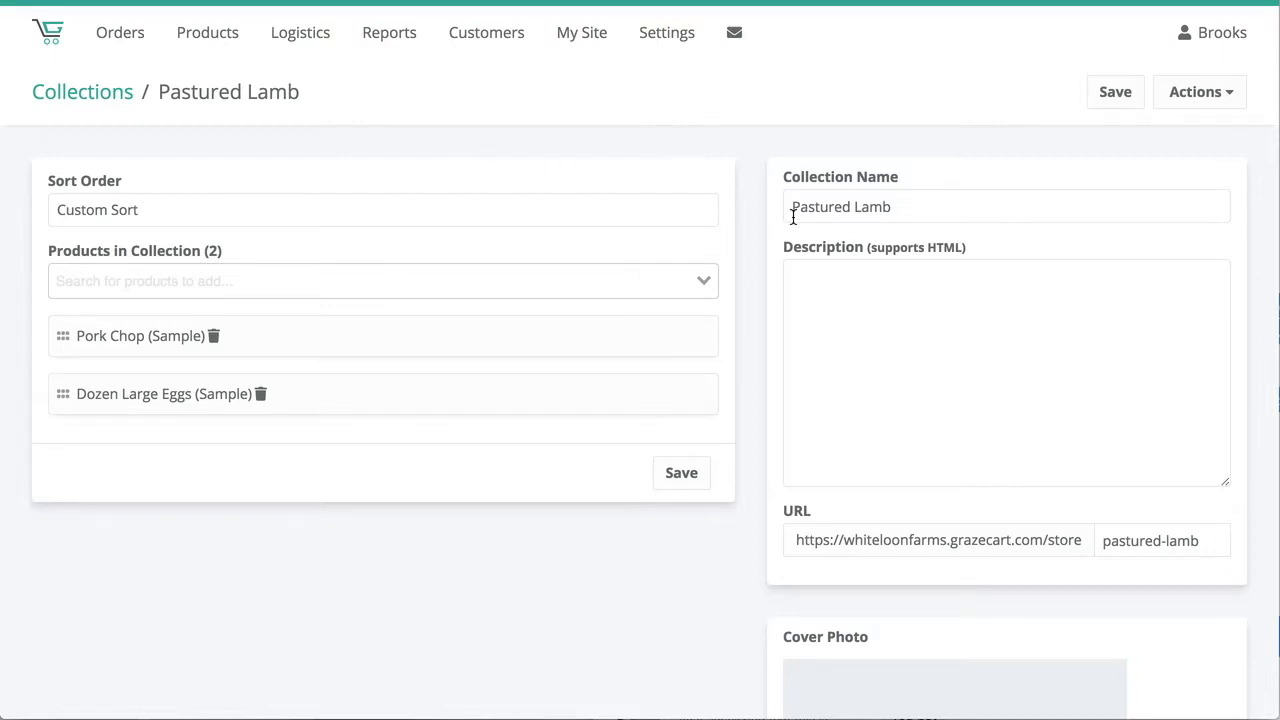
{"action": "left_click", "coordinate": [1119, 106]}
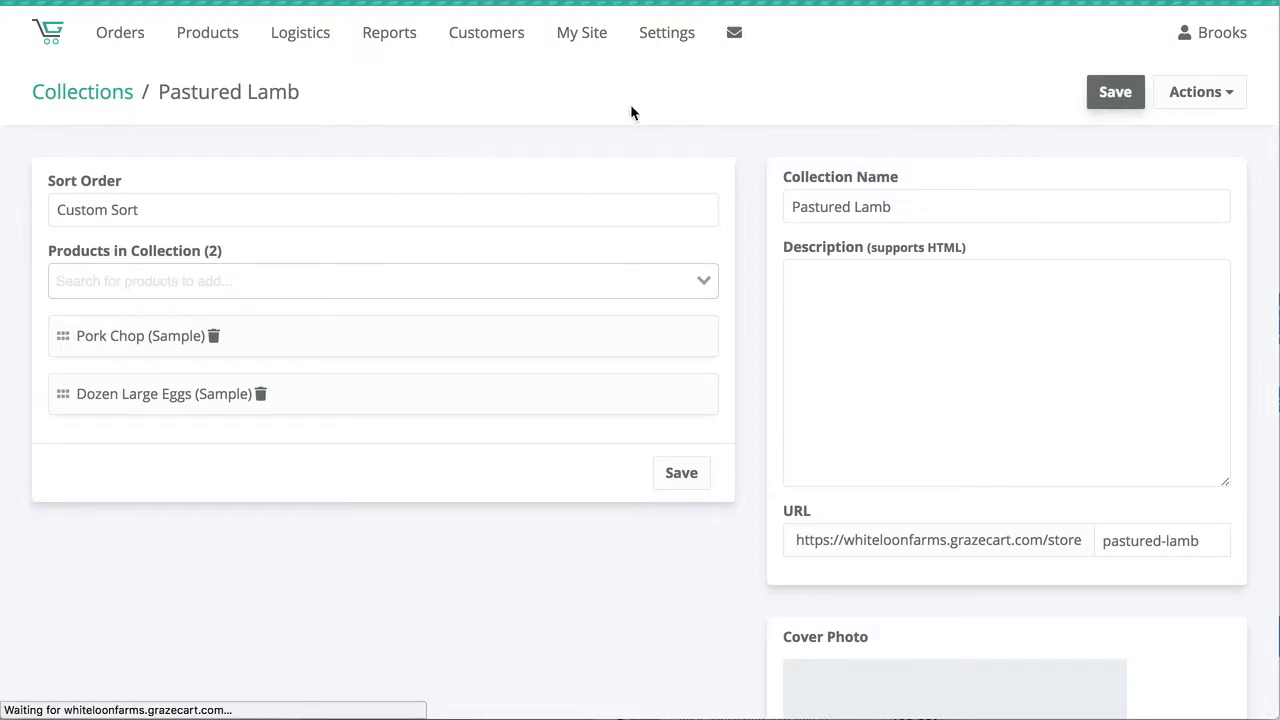
Add the Pastured Lamb collection to the Store Menu and place it between Pastured Poultry and Pastured Pork.
{"action": "left_click", "coordinate": [584, 44]}
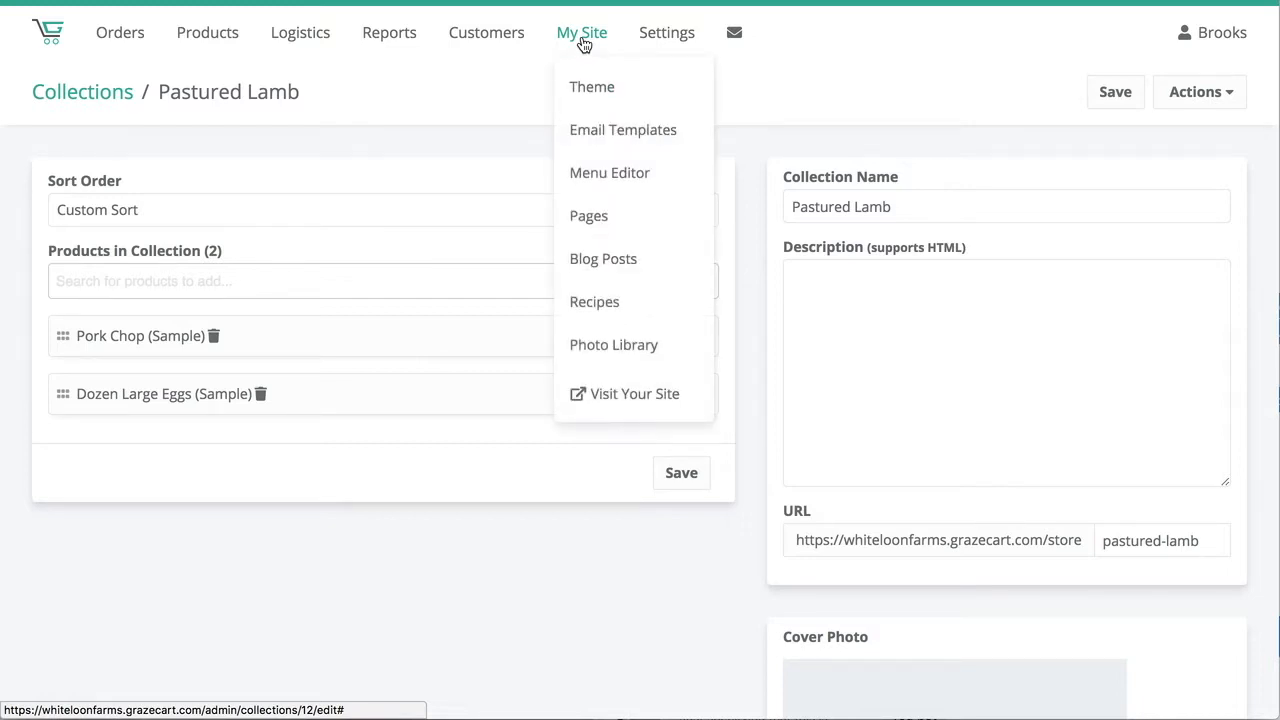
{"action": "left_click", "coordinate": [590, 173]}
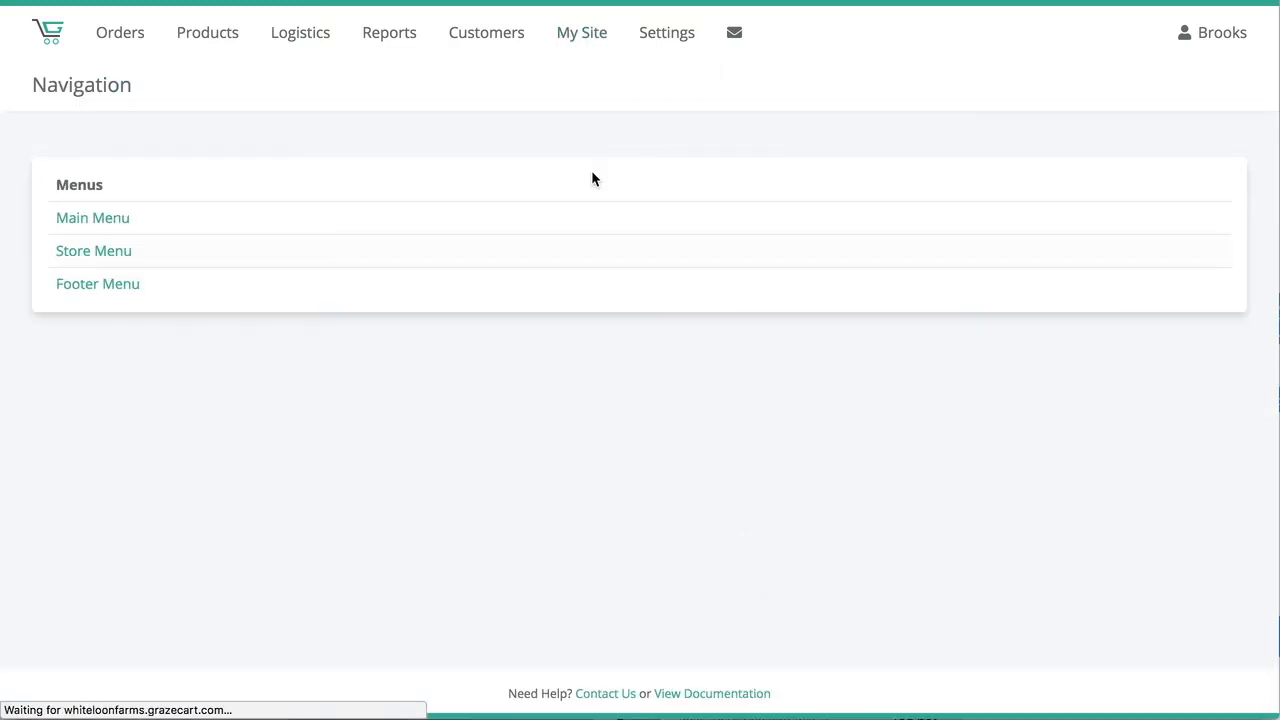
{"action": "left_click", "coordinate": [107, 254]}
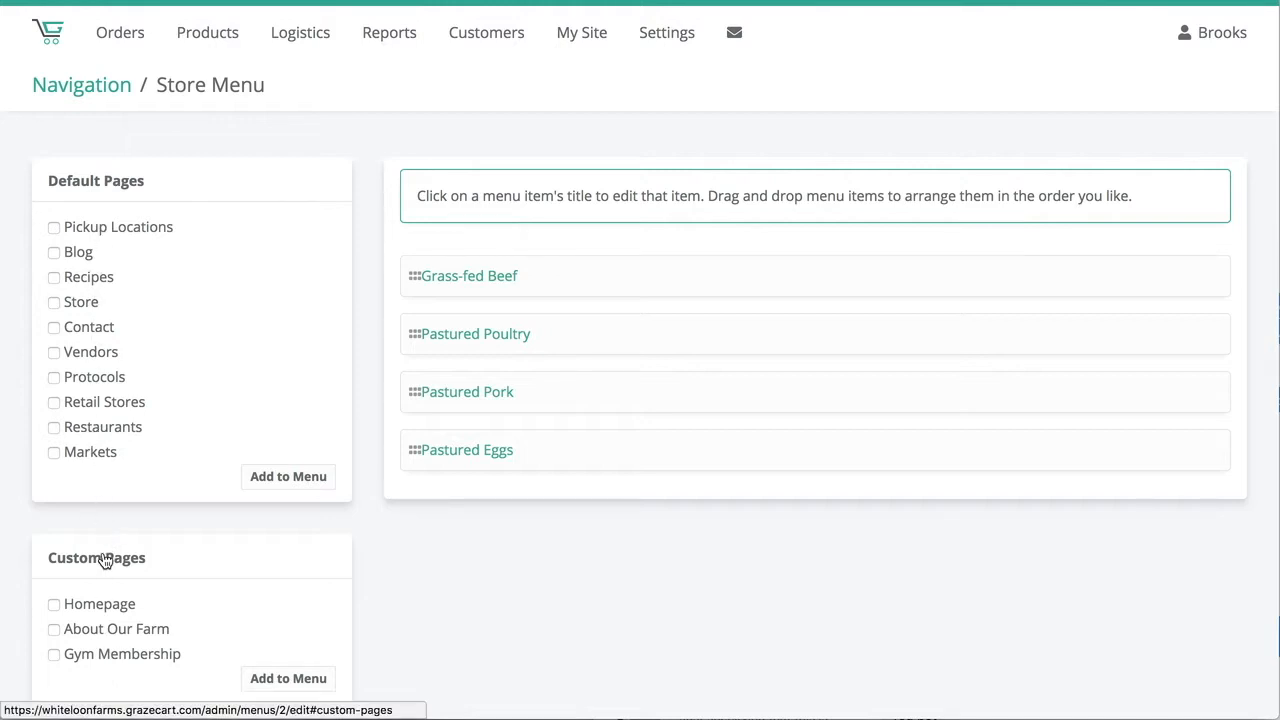
{"action": "scroll", "coordinate": [104, 561], "scroll_direction": "down", "scroll_amount": 5}
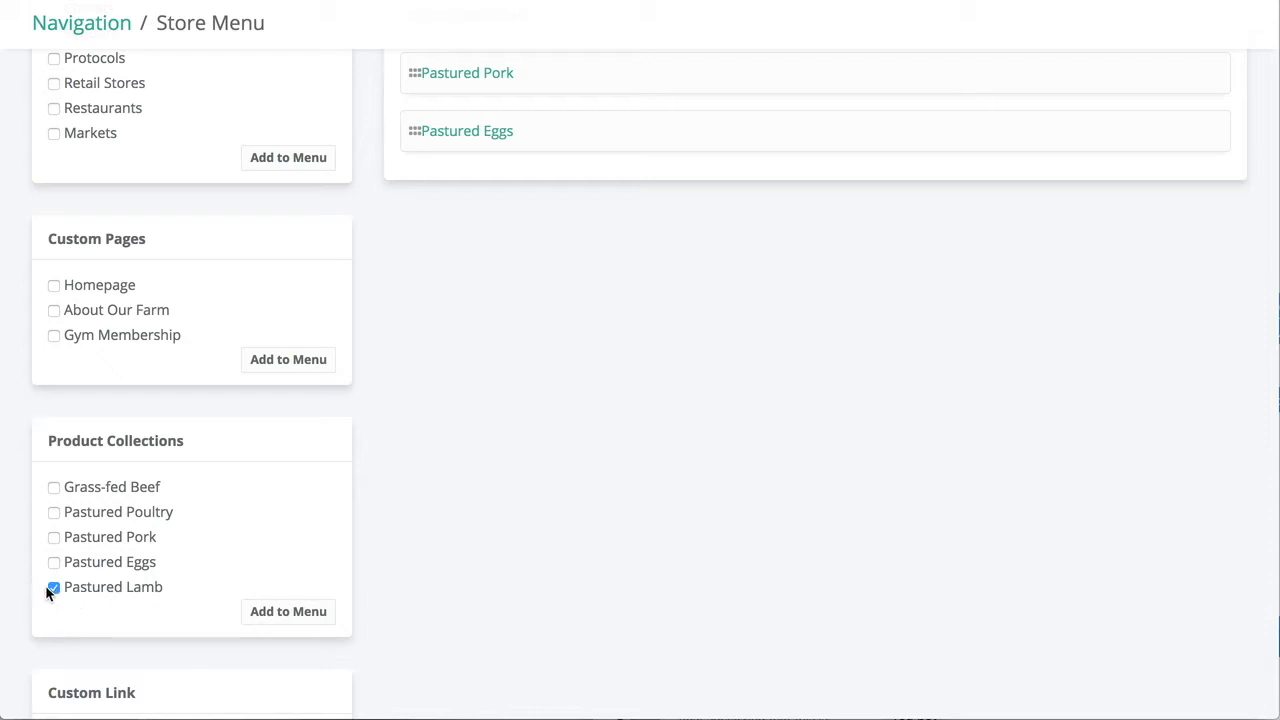
{"action": "left_click", "coordinate": [258, 613]}
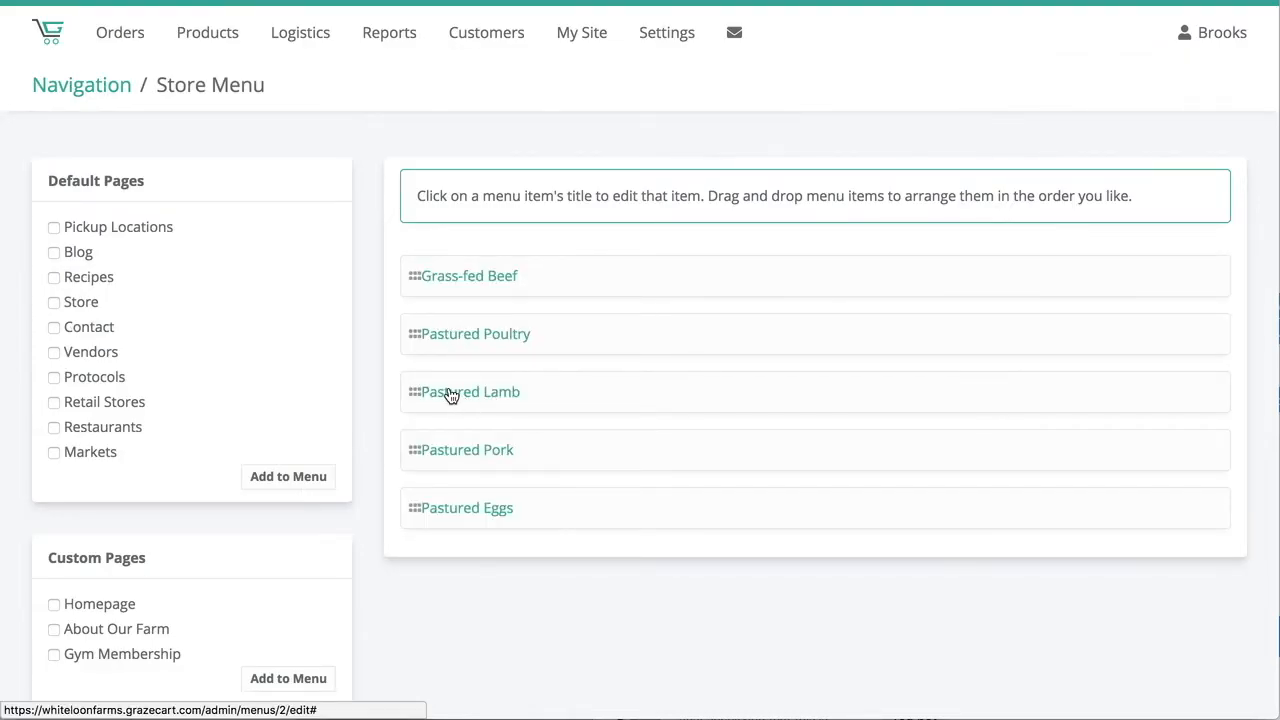
Delete the Grass-fed Beef item from the Store Menu and check the storefront's category list.
{"action": "left_click", "coordinate": [450, 284]}
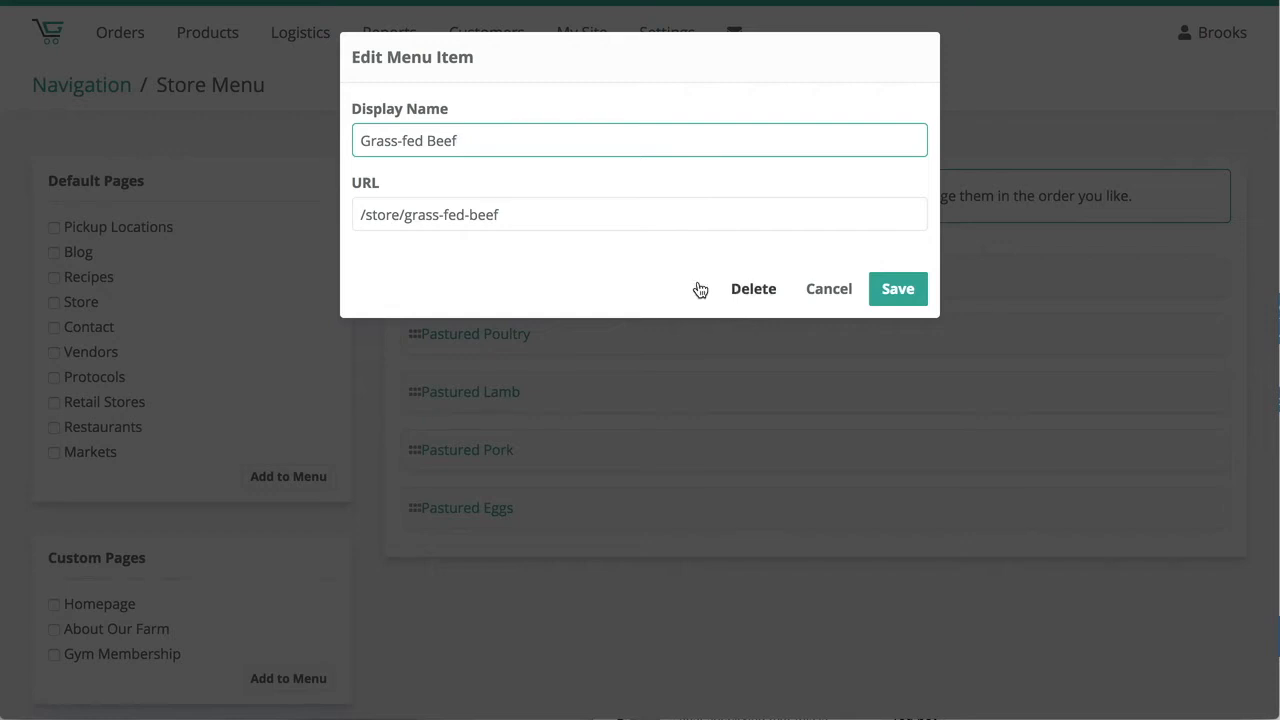
{"action": "left_click", "coordinate": [752, 289]}
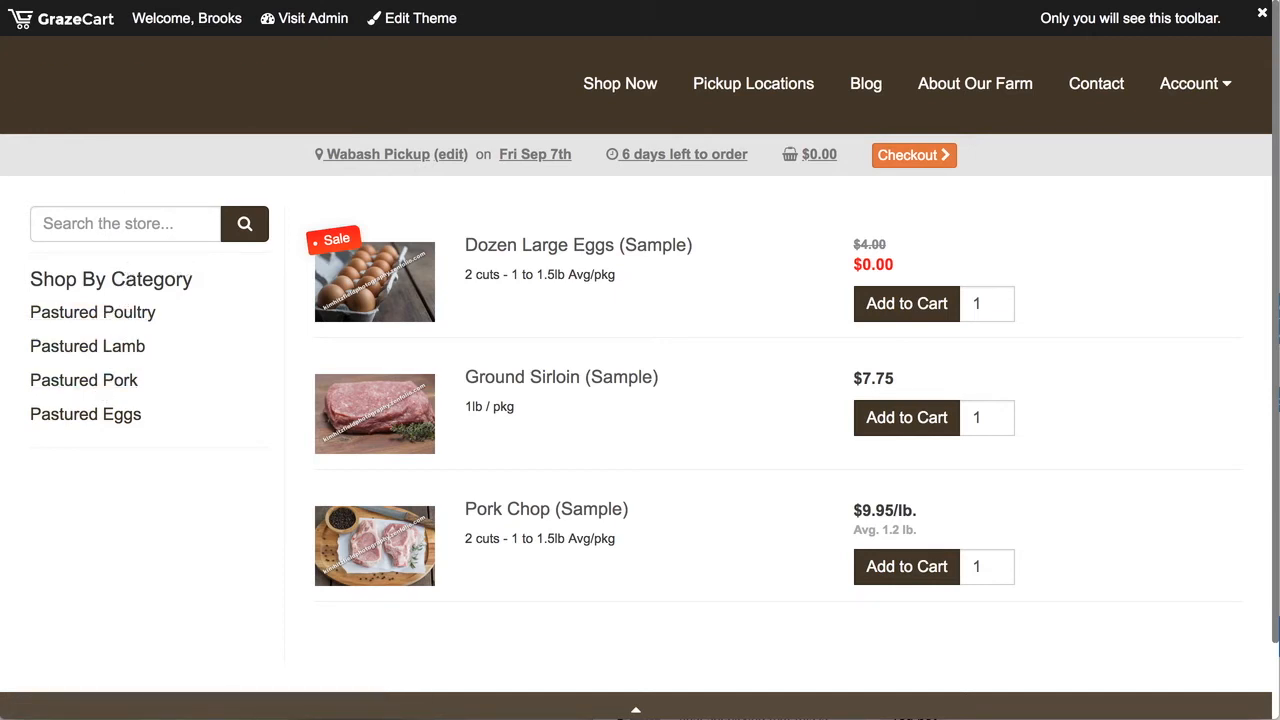
{"action": "left_click", "coordinate": [186, 1]}
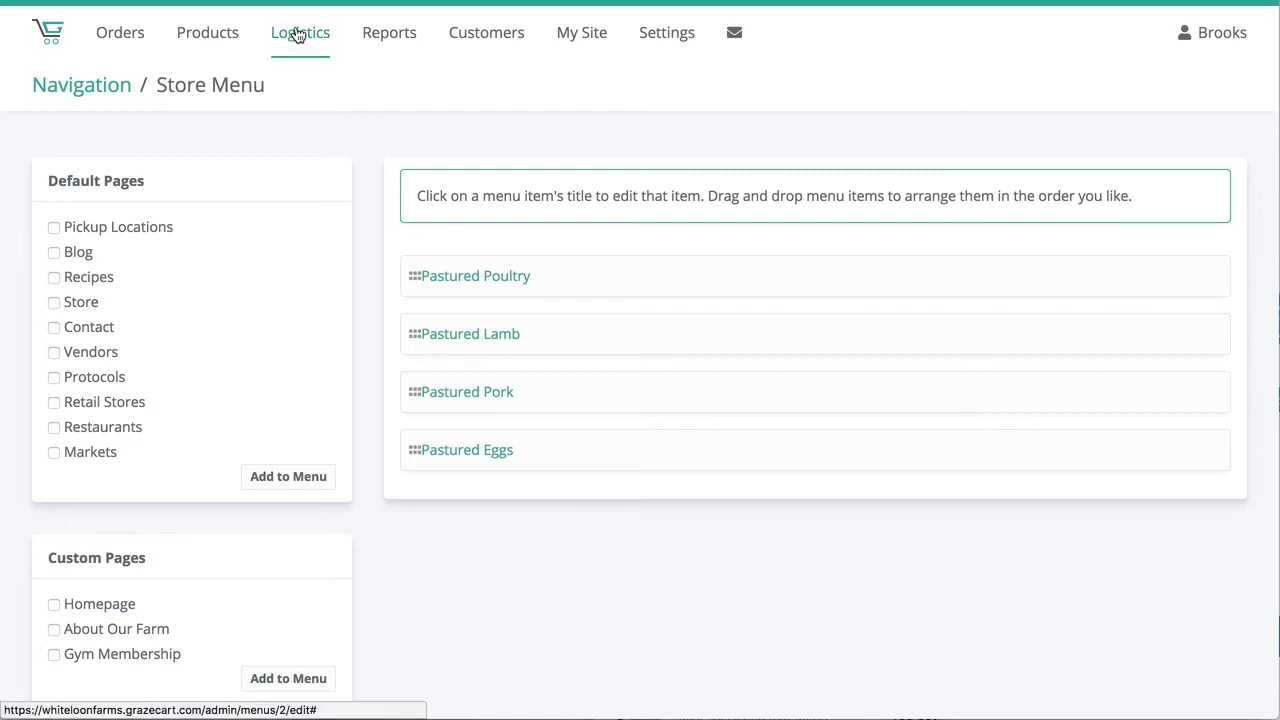
Open the Pastured Poultry collection for editing and view its available actions.
{"action": "mouse_move", "coordinate": [203, 43]}
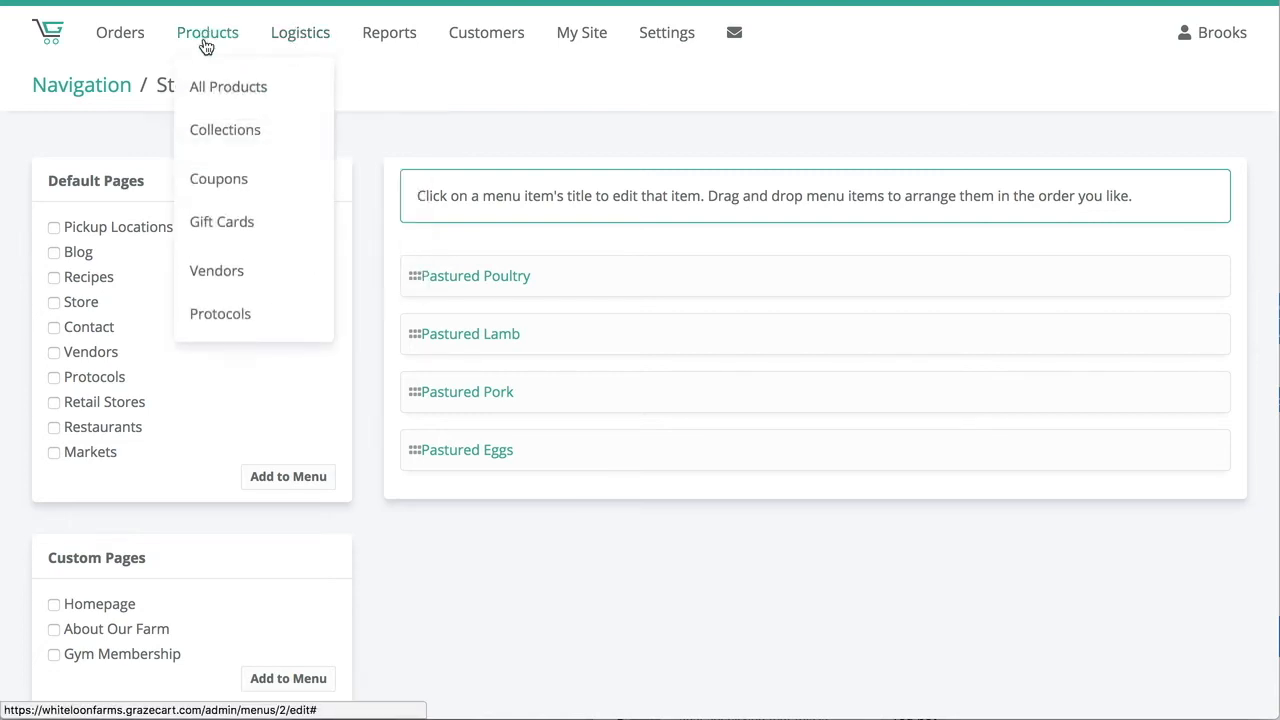
{"action": "left_click", "coordinate": [207, 131]}
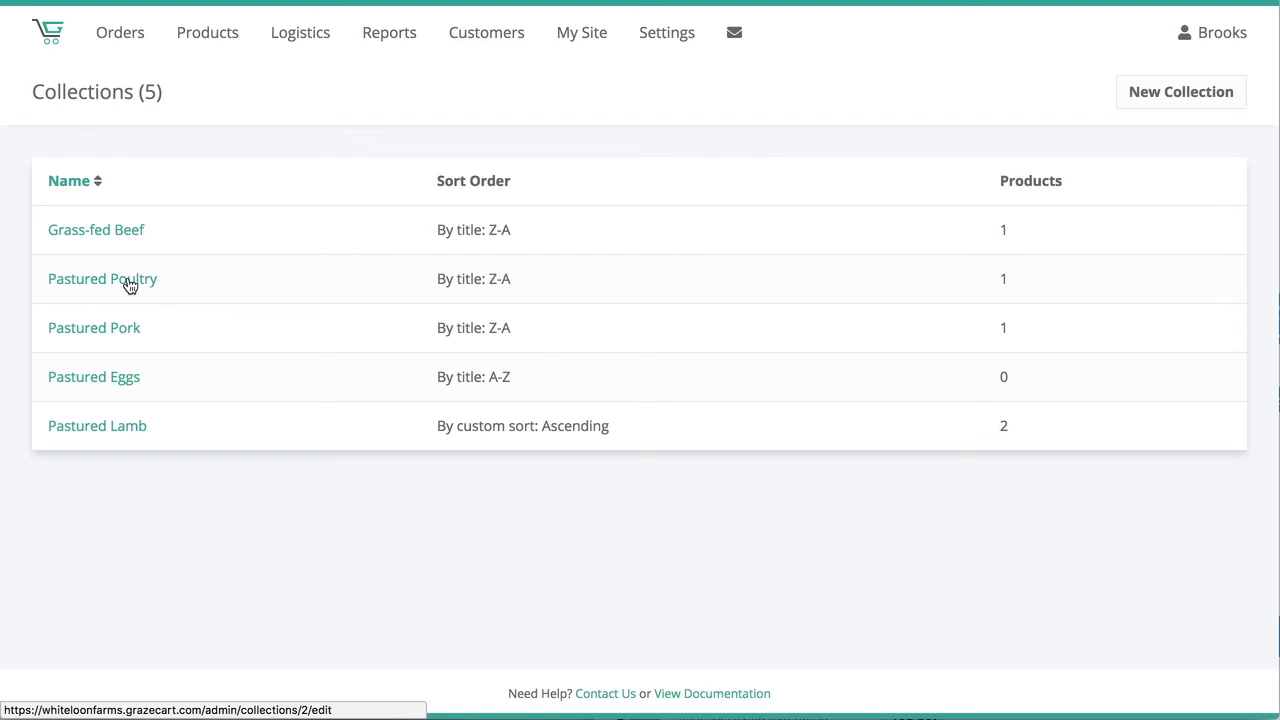
{"action": "left_click", "coordinate": [129, 285]}
{"action": "left_click", "coordinate": [1203, 96]}
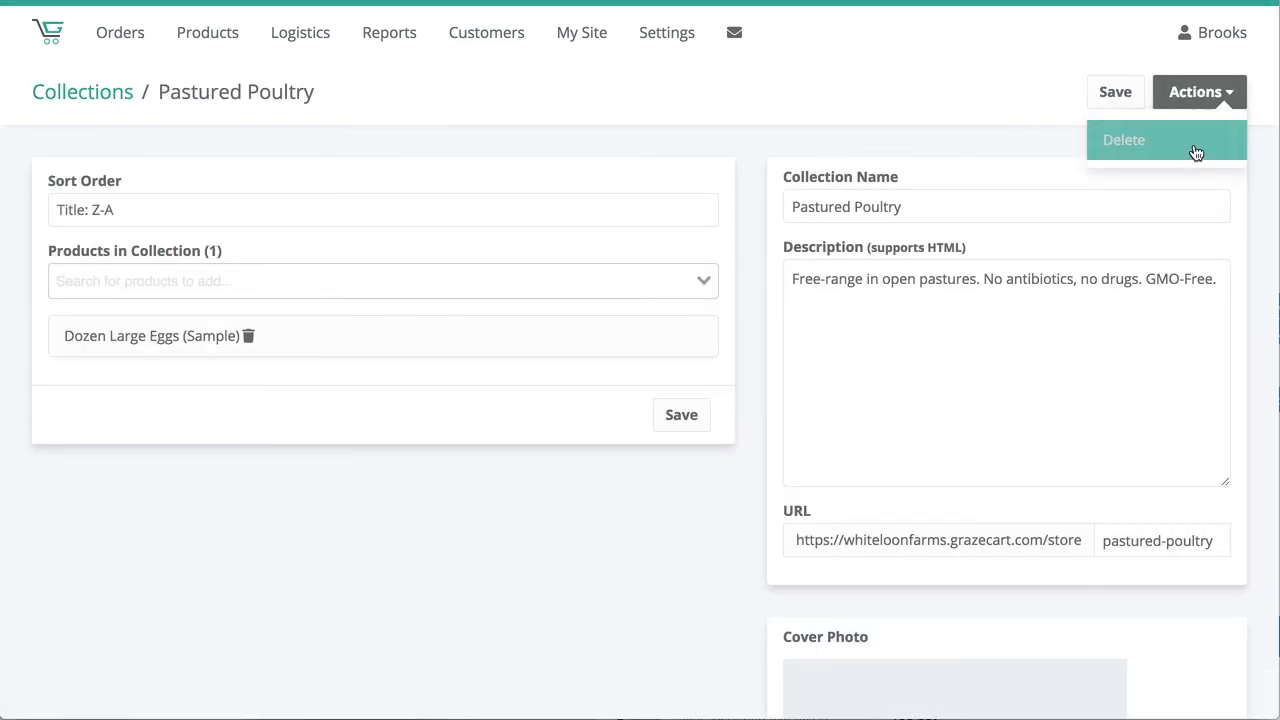
{"action": "left_click", "coordinate": [1203, 96]}
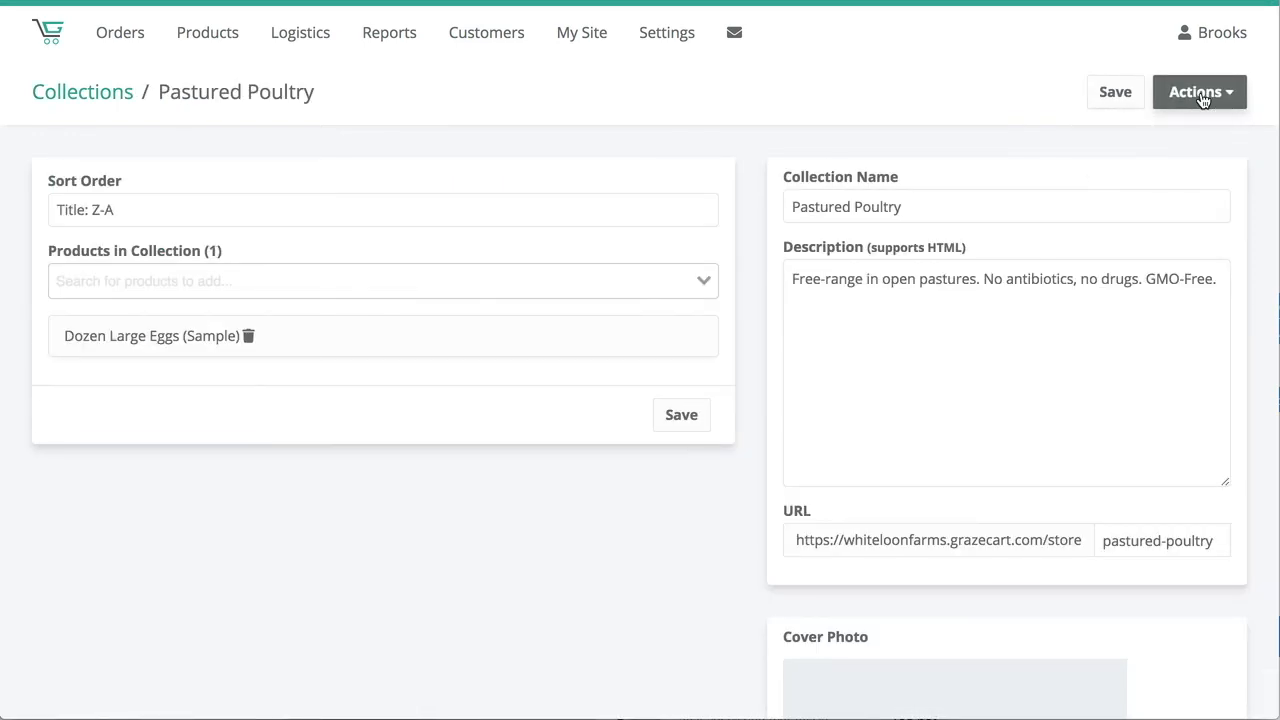